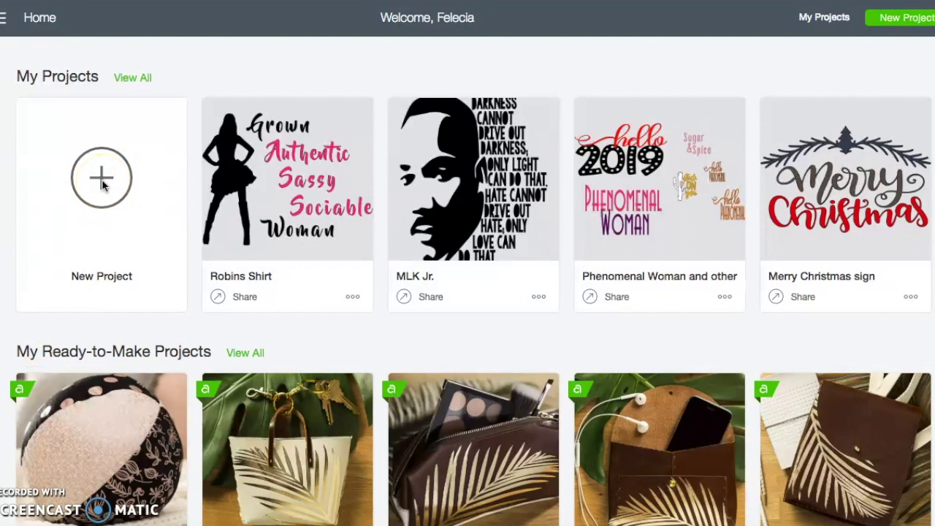
# Start a blank project, search the image library for 'cr', and pick the Dream and Create image.
pyautogui.click(102, 180)
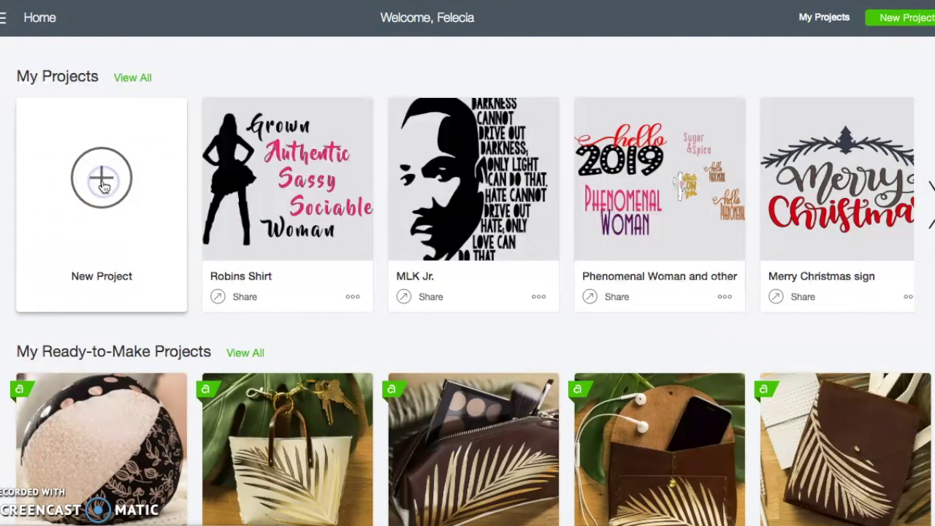
pyautogui.click(40, 227)
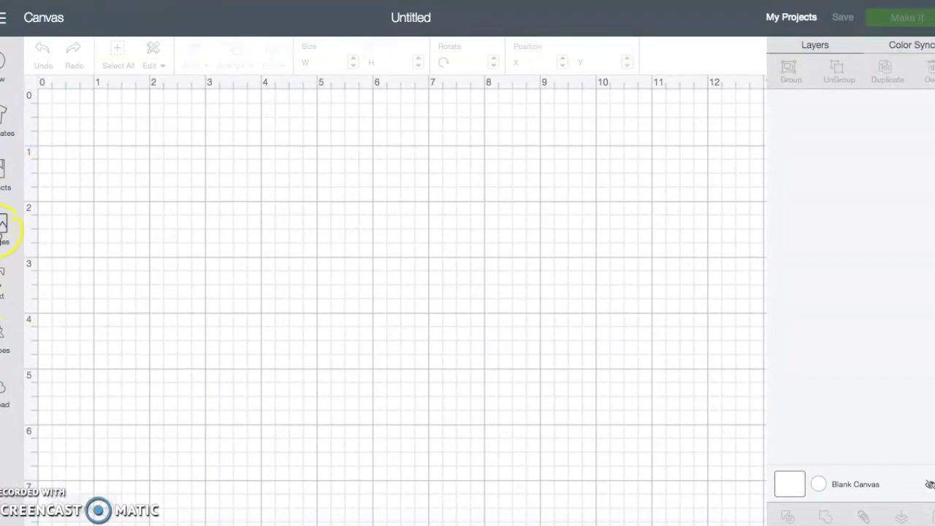
pyautogui.click(3, 225)
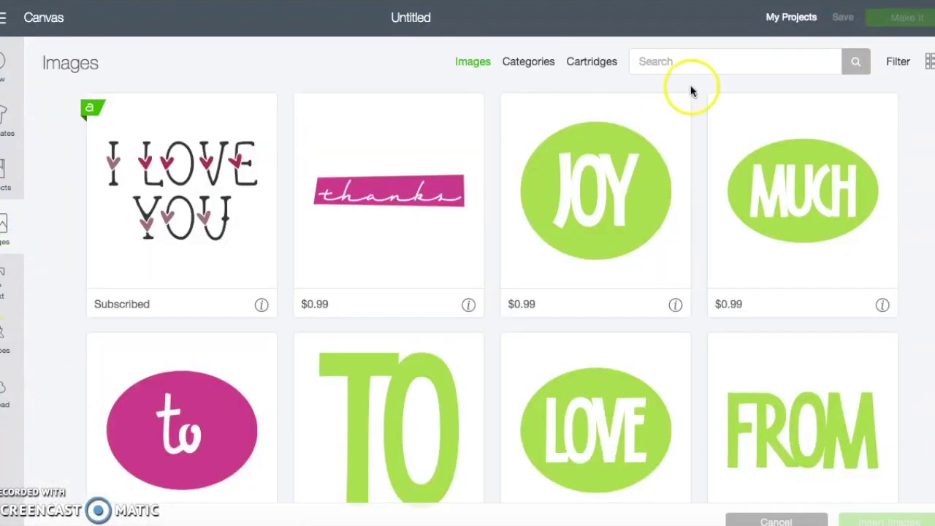
pyautogui.click(684, 64)
pyautogui.write('create')
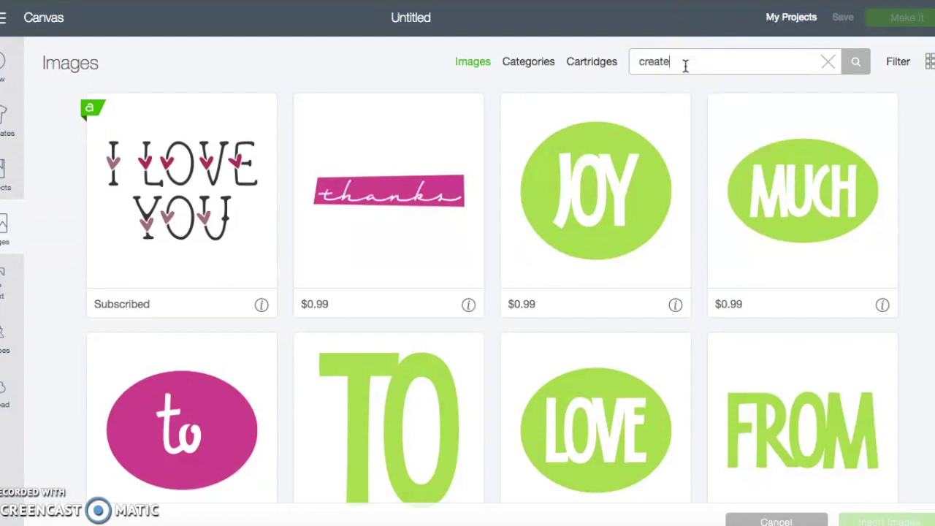
pyautogui.press('Return')
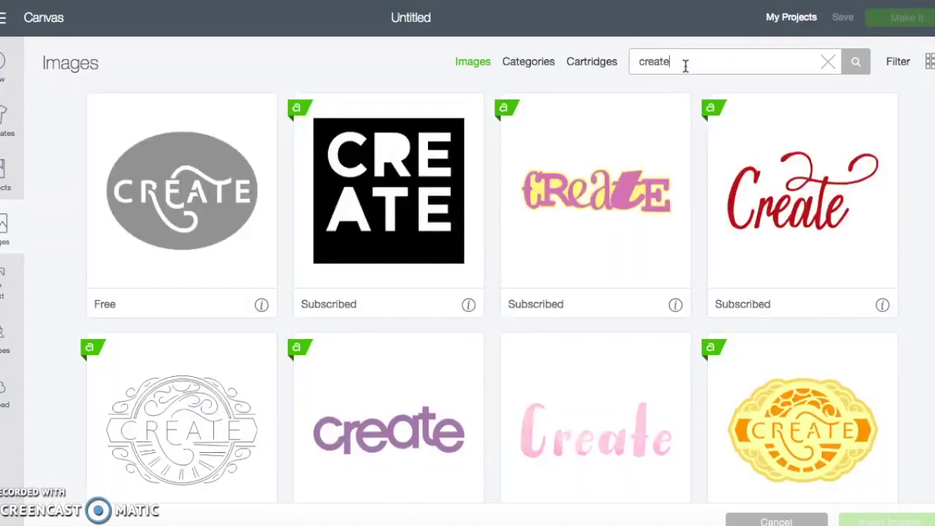
pyautogui.scroll(-10, 601, 192)
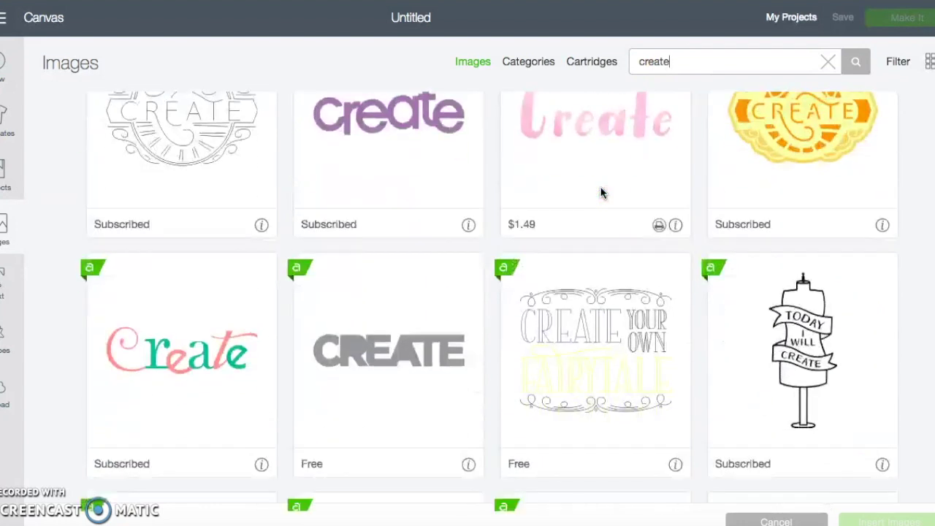
pyautogui.scroll(-2, 601, 189)
pyautogui.click(437, 312)
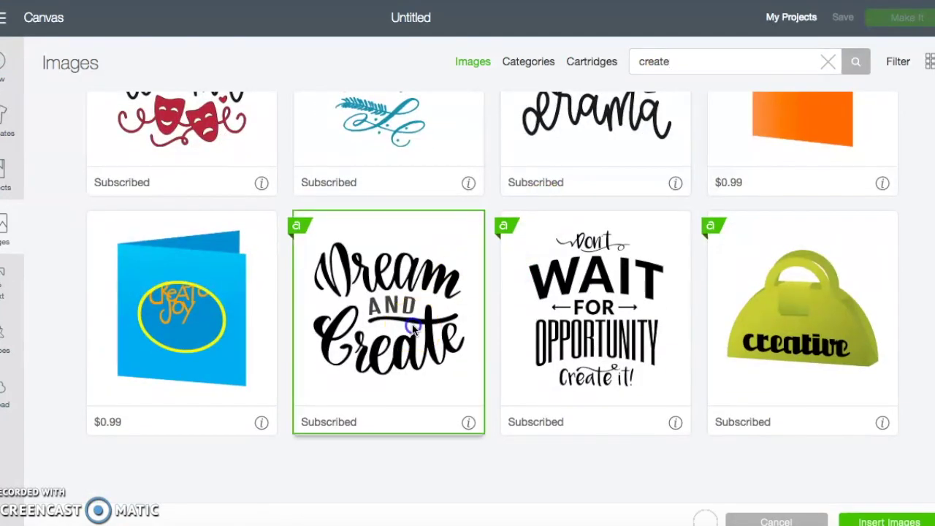
# Insert the Dream and Create image, move it toward the canvas top-left, and enlarge it.
pyautogui.click(894, 520)
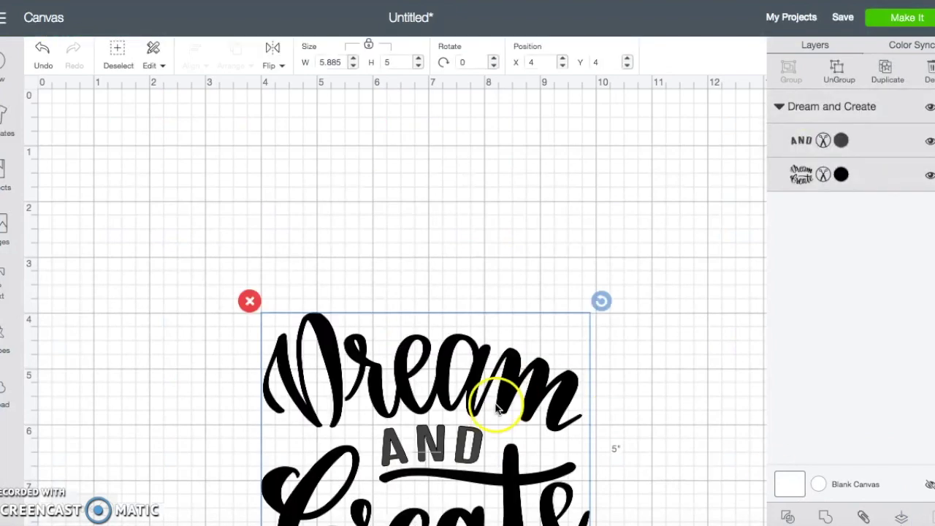
pyautogui.moveTo(496, 407); pyautogui.dragTo(442, 241)
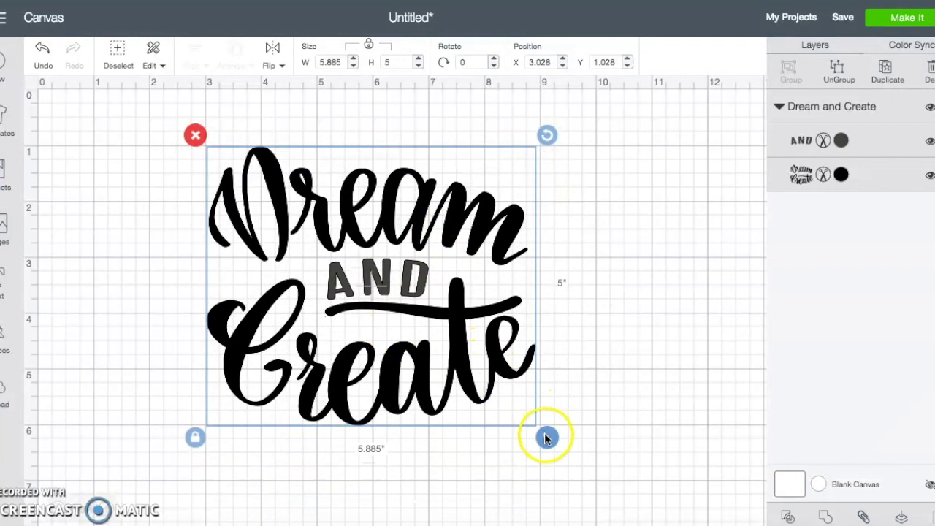
pyautogui.moveTo(547, 437); pyautogui.dragTo(659, 473)
pyautogui.scroll(-3, 658, 473)
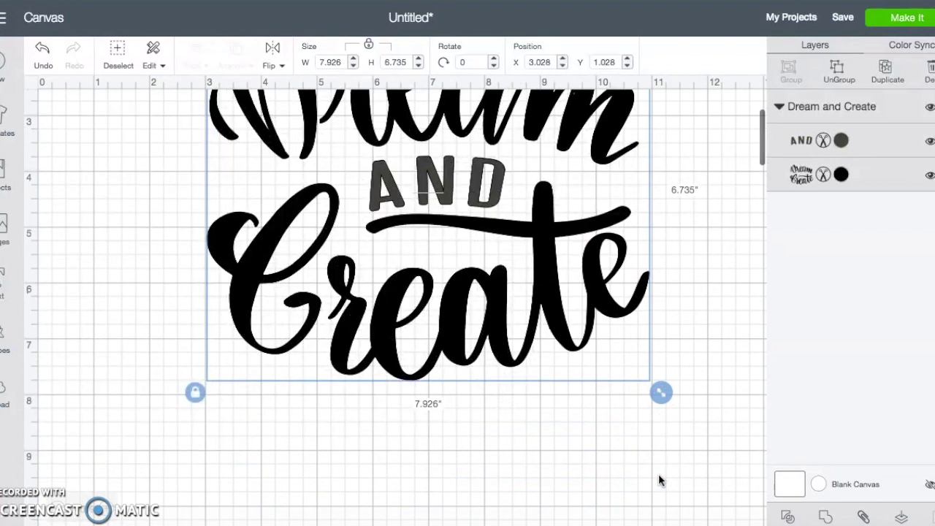
pyautogui.scroll(2, 658, 473)
pyautogui.scroll(1, 658, 480)
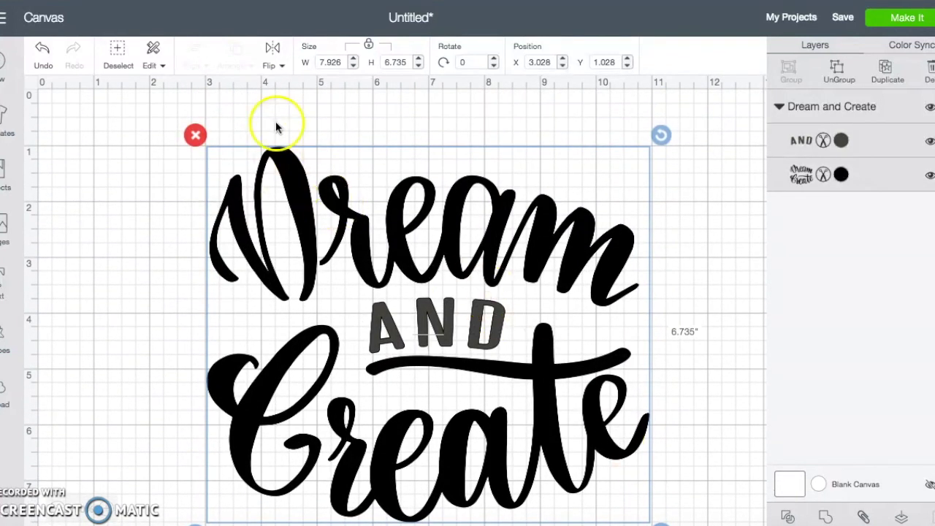
pyautogui.scroll(-3, 346, 219)
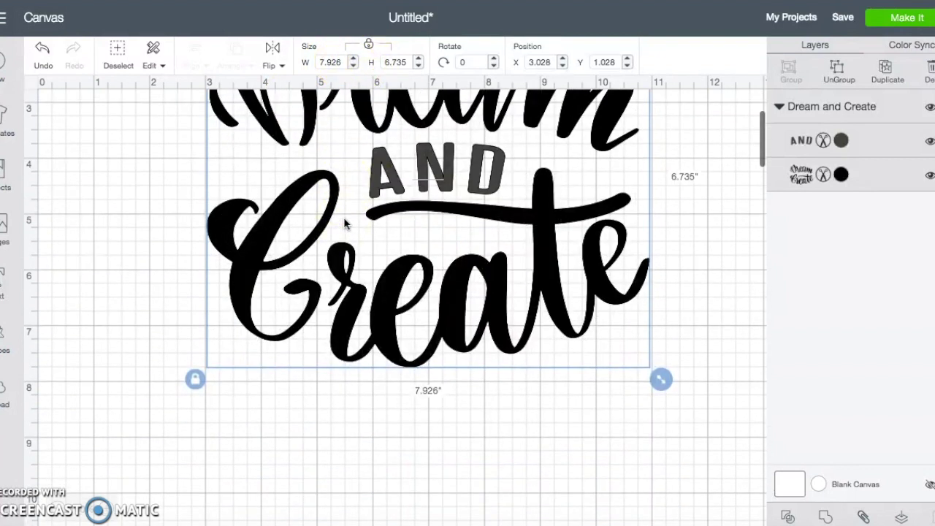
# Unlock proportions and stretch the design to about 7.329 × 8.067 in.
pyautogui.moveTo(661, 380); pyautogui.dragTo(626, 351)
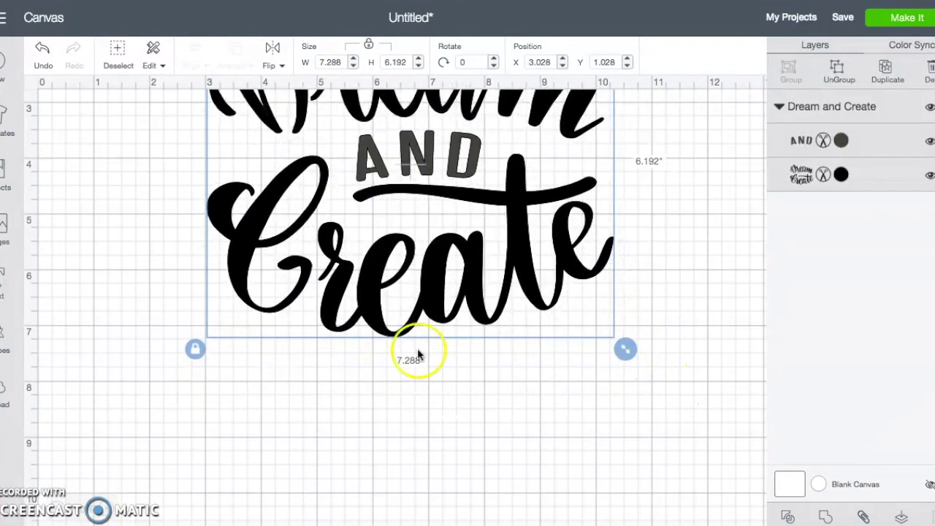
pyautogui.click(195, 349)
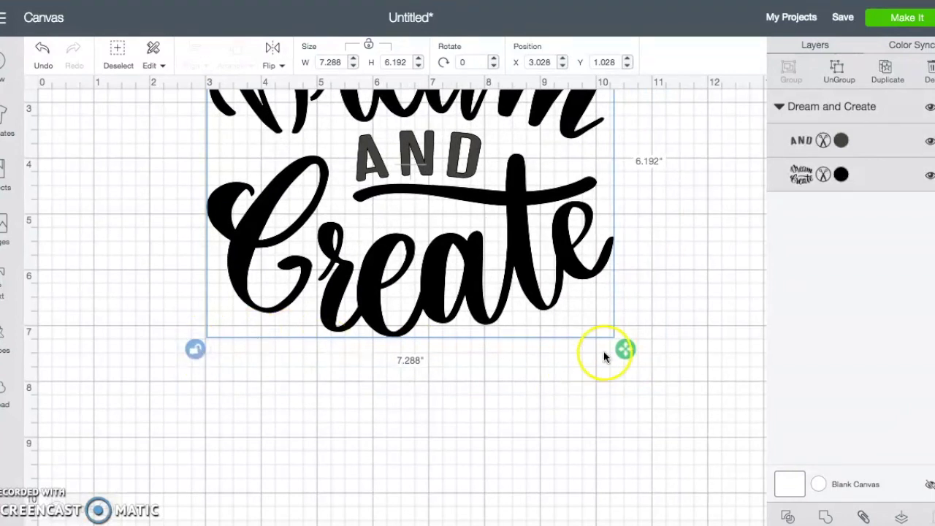
pyautogui.moveTo(626, 351); pyautogui.dragTo(619, 458)
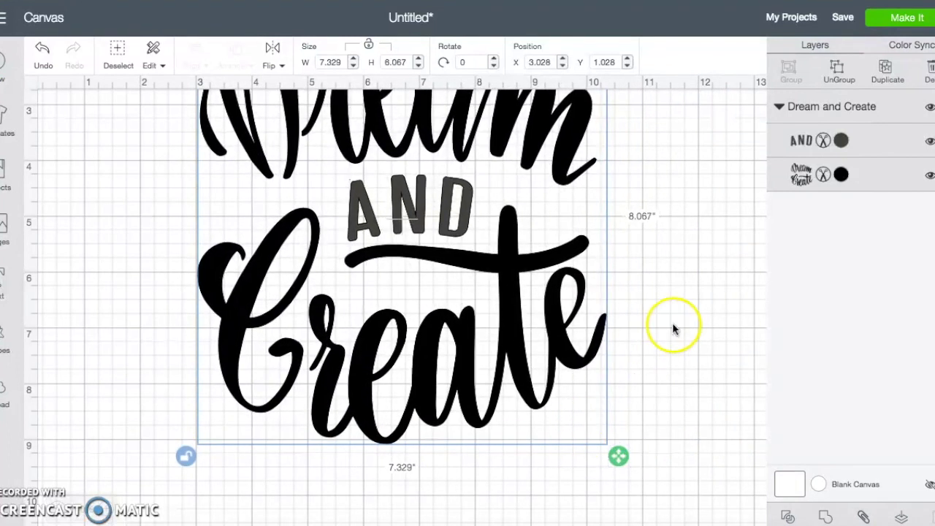
pyautogui.scroll(5, 672, 322)
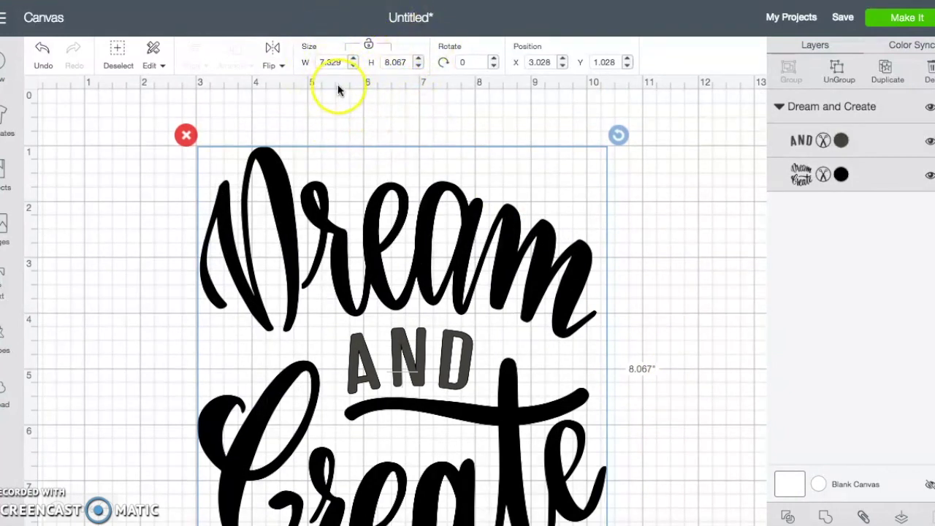
# Enter 8 in as the design's width in the Size toolbar.
pyautogui.click(341, 62)
pyautogui.moveTo(340, 62); pyautogui.dragTo(314, 64)
pyautogui.write('8')
pyautogui.click(410, 63)
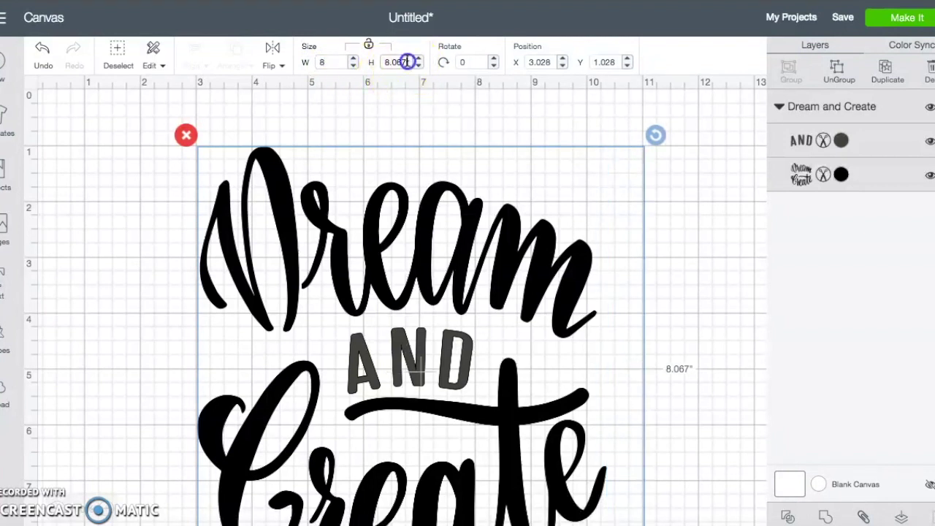
pyautogui.moveTo(409, 62); pyautogui.dragTo(380, 62)
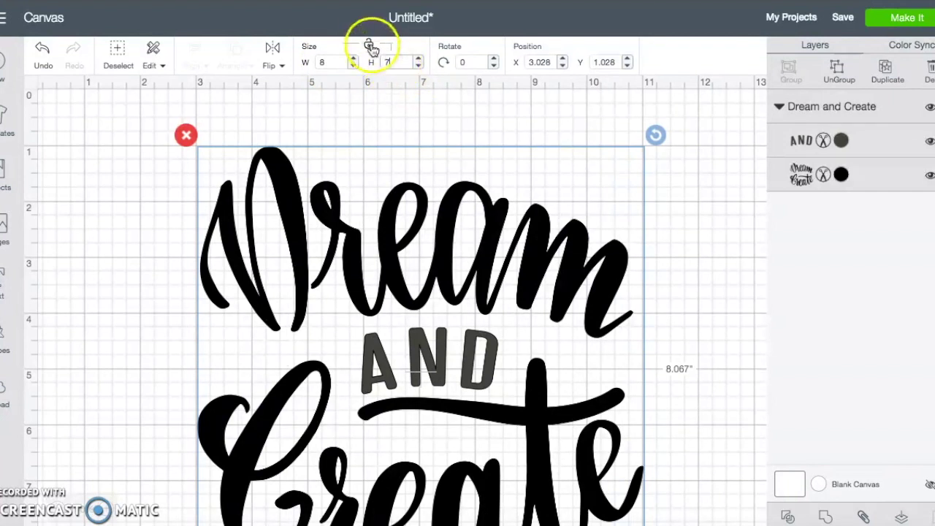
pyautogui.click(379, 44)
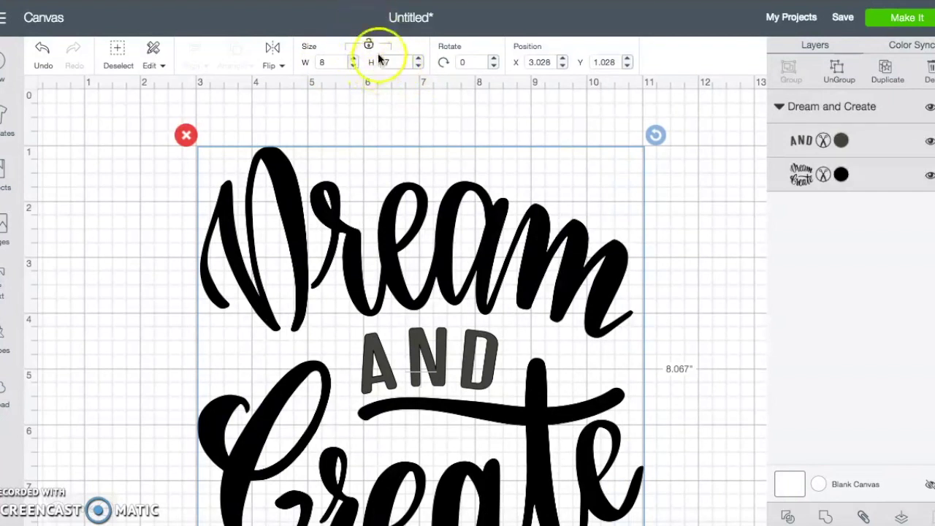
pyautogui.scroll(-3, 363, 238)
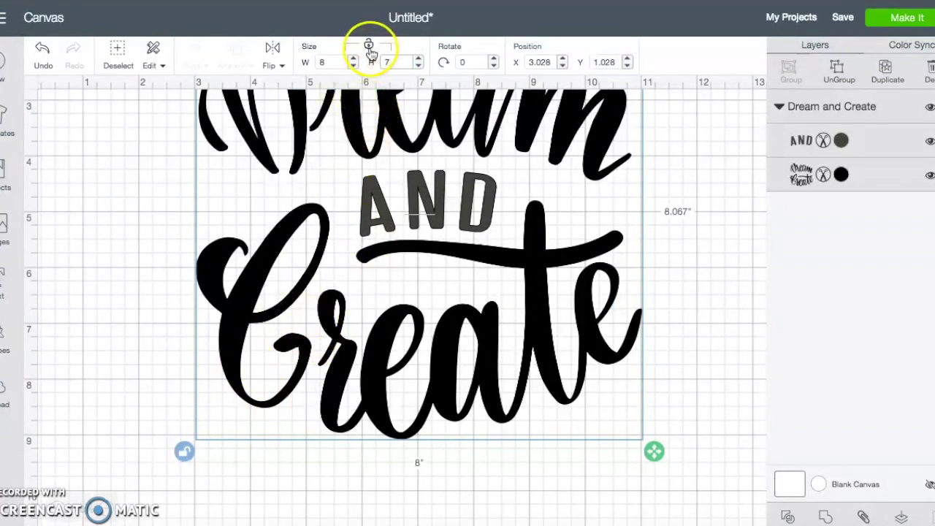
# Rotate the Dream and Create group to 359.63° and resize it to 7.838 × 8.245 in.
pyautogui.click(690, 335)
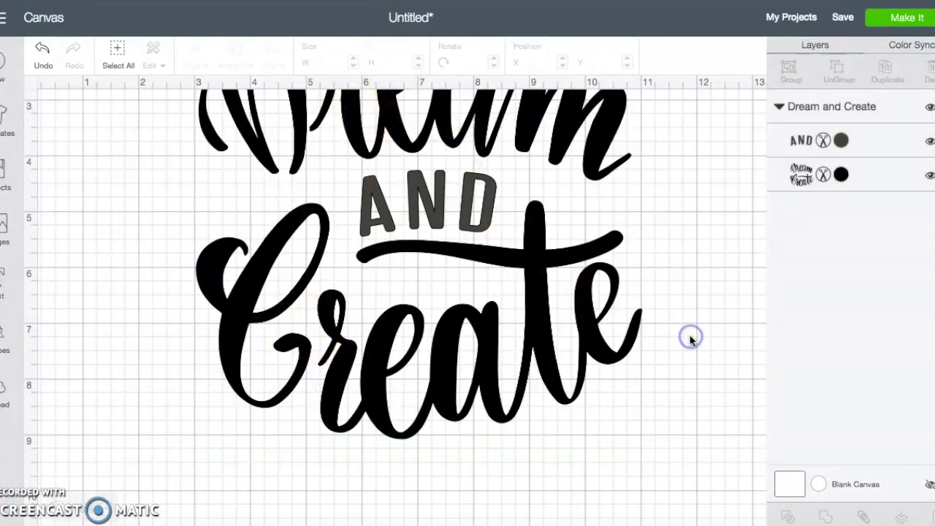
pyautogui.click(522, 351)
pyautogui.scroll(5, 526, 355)
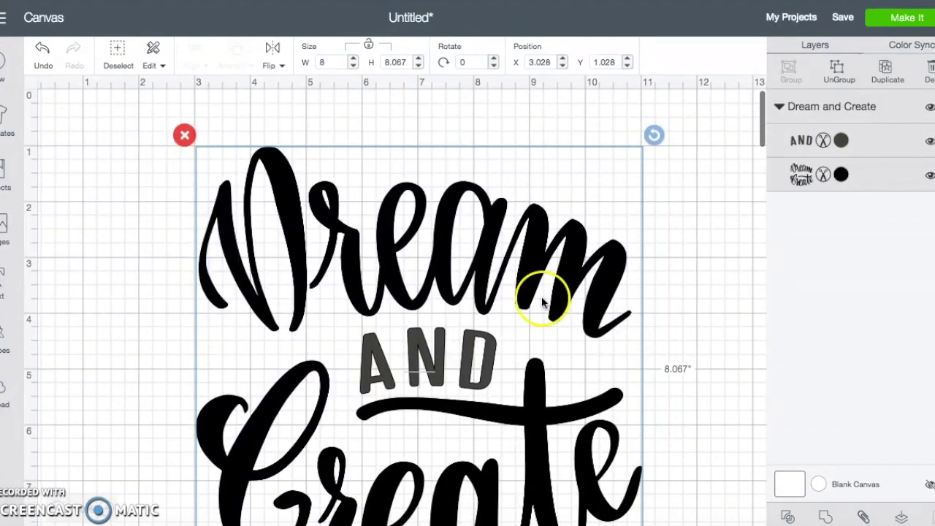
pyautogui.moveTo(655, 134)
pyautogui.mouseDown()
pyautogui.moveTo(605, 96)
pyautogui.moveTo(660, 146)
pyautogui.moveTo(647, 134)
pyautogui.moveTo(652, 140)
pyautogui.mouseUp()
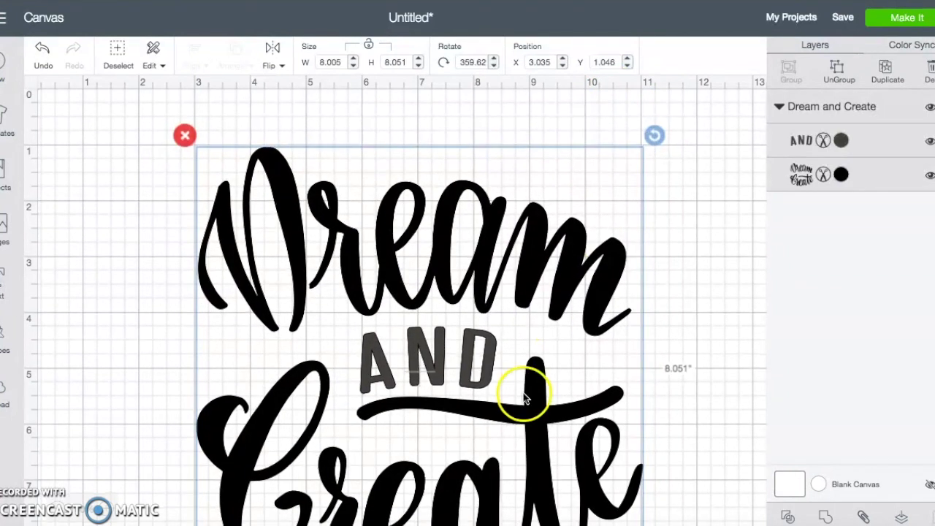
pyautogui.scroll(-5, 614, 425)
pyautogui.moveTo(654, 374)
pyautogui.mouseDown()
pyautogui.moveTo(679, 398)
pyautogui.moveTo(657, 400)
pyautogui.moveTo(620, 372)
pyautogui.moveTo(641, 385)
pyautogui.mouseUp()
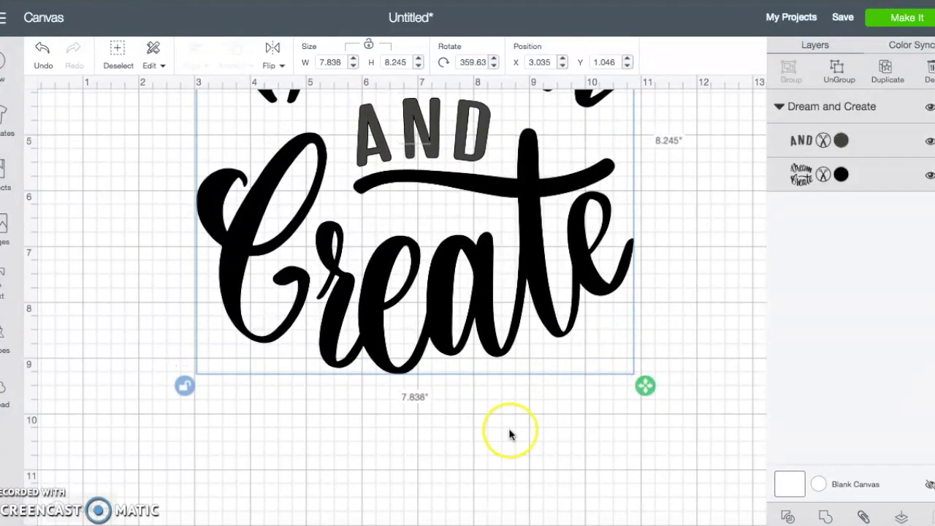
pyautogui.scroll(3, 511, 431)
pyautogui.scroll(1, 511, 432)
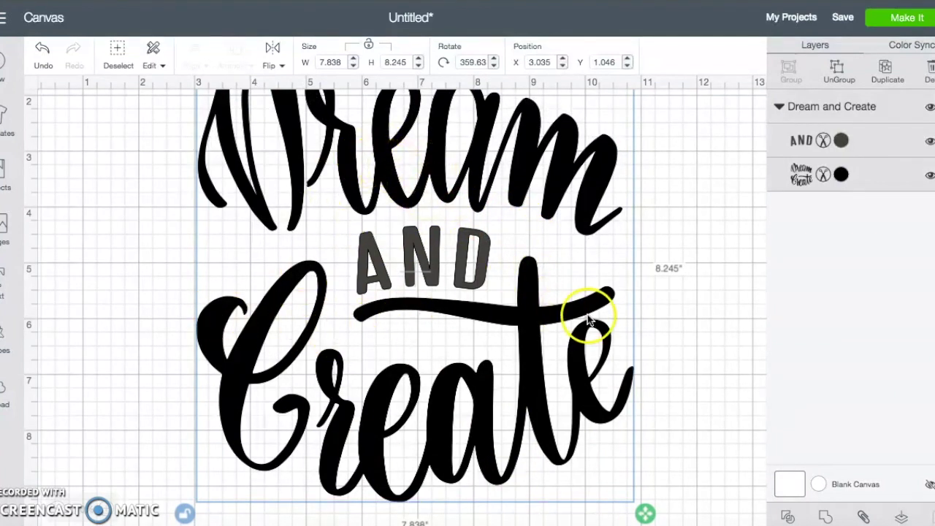
pyautogui.scroll(4, 584, 265)
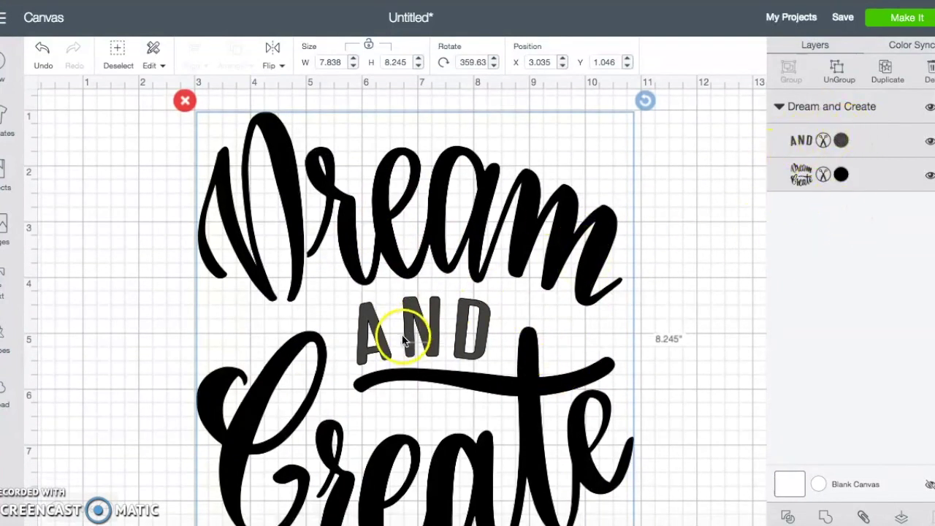
# Color the AND layer Fuchsia (#AA1E58), leaving the script words black.
pyautogui.click(843, 141)
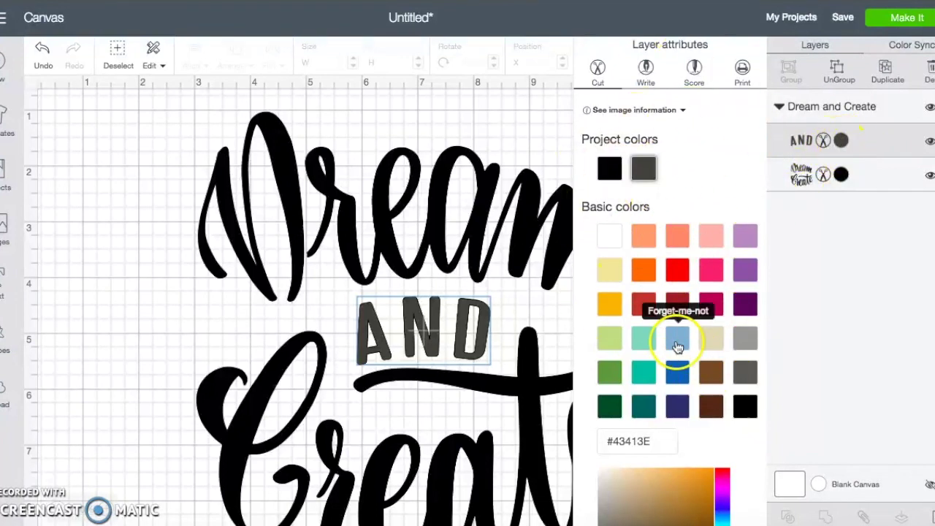
pyautogui.click(714, 305)
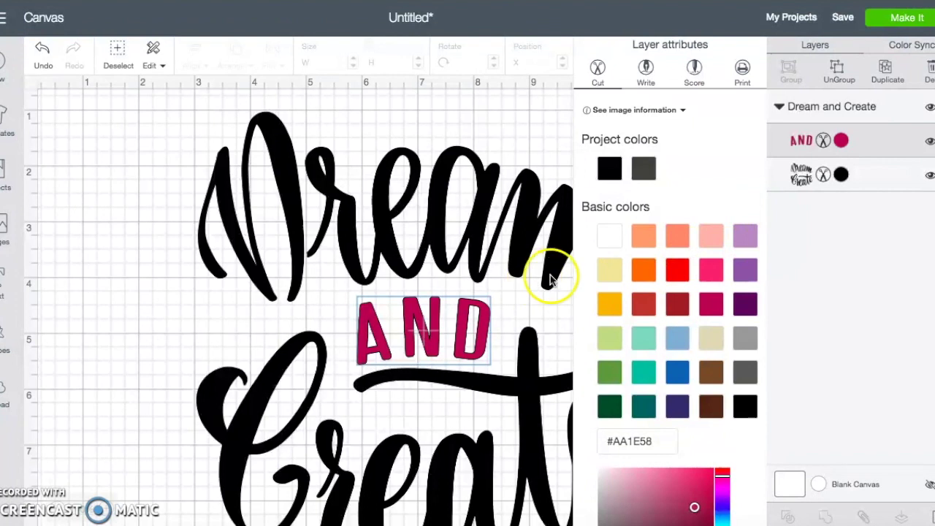
pyautogui.click(481, 120)
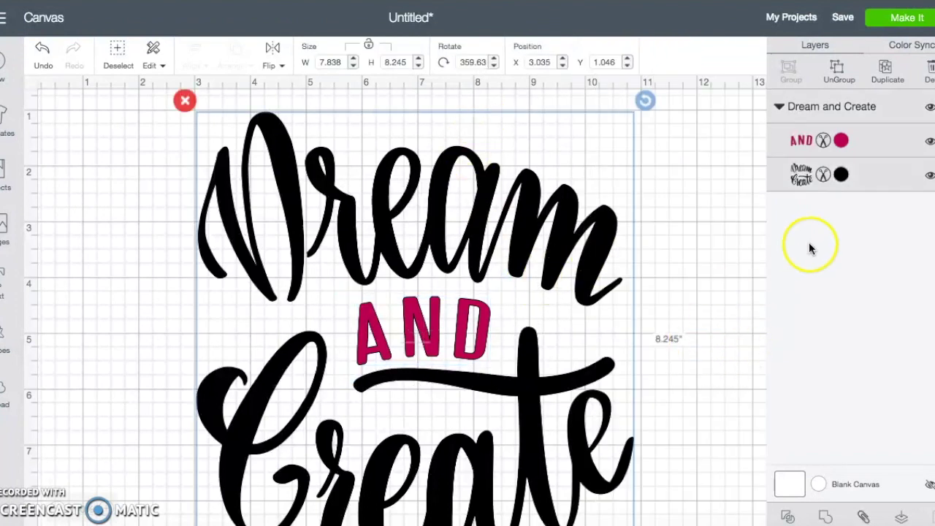
# Scroll over the finished design to review it before cutting.
pyautogui.scroll(-3, 681, 382)
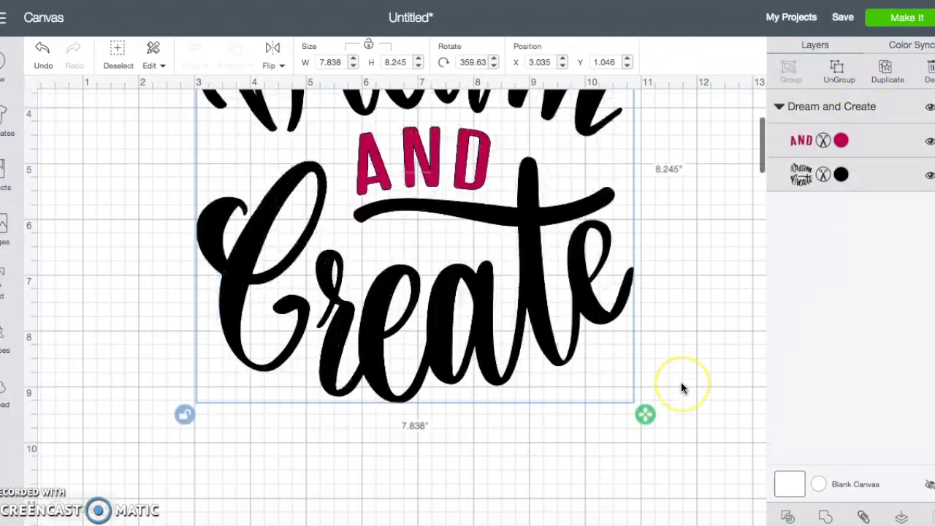
pyautogui.scroll(3, 682, 382)
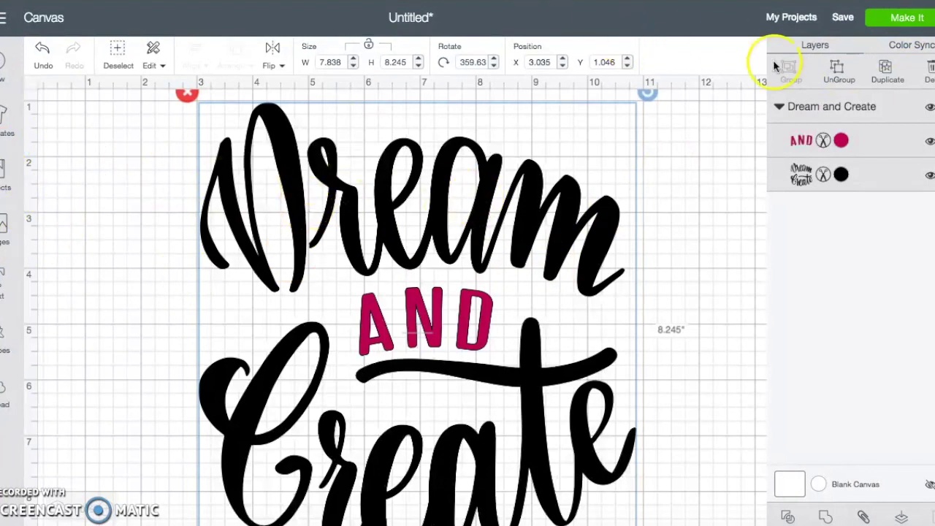
# Open cut preparation and turn on Mirror for mat 1 (black script) and mat 2 (pink AND).
pyautogui.click(913, 24)
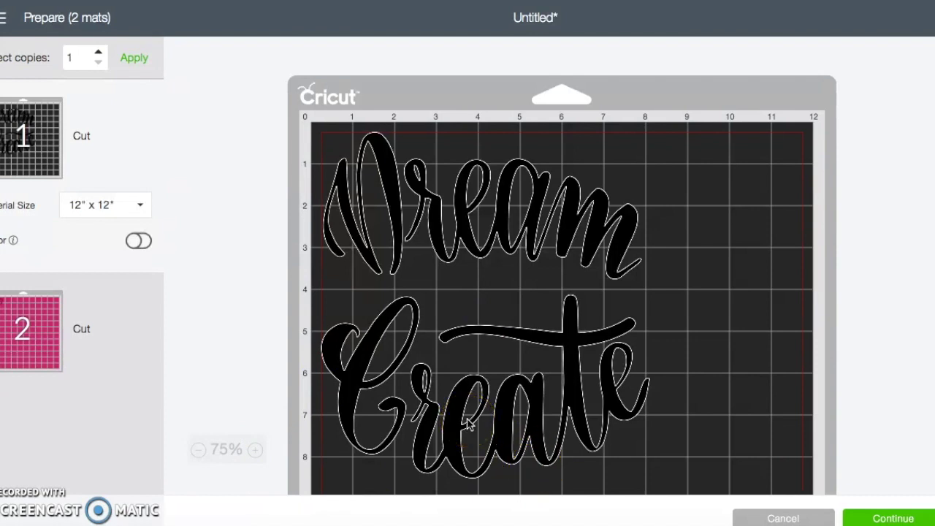
pyautogui.click(138, 241)
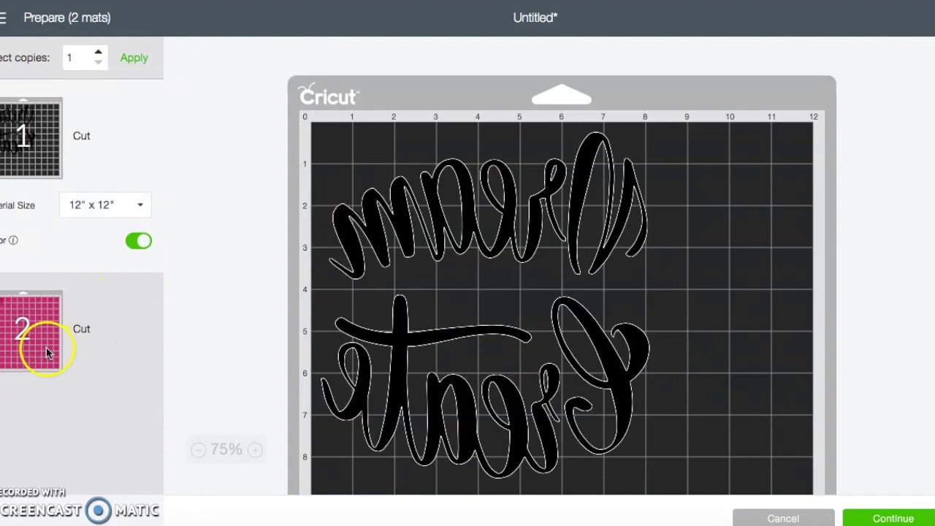
pyautogui.click(46, 347)
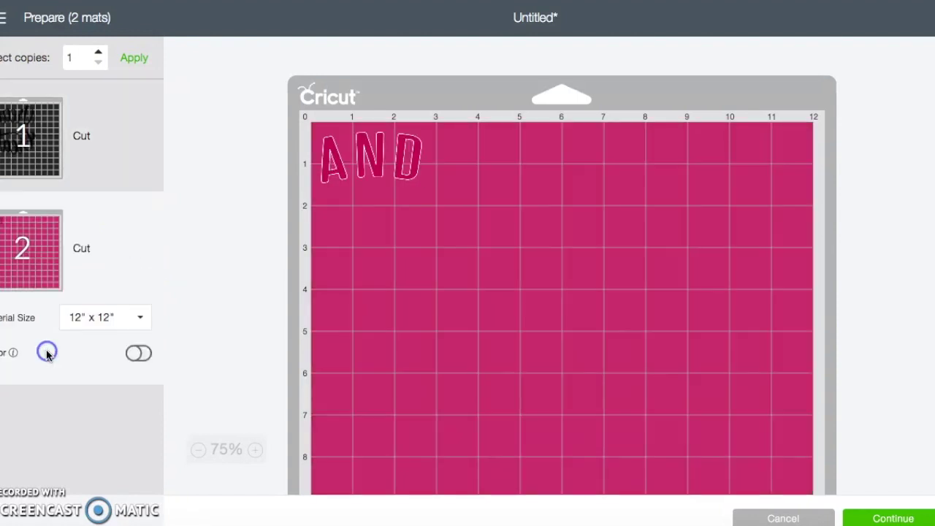
pyautogui.click(137, 353)
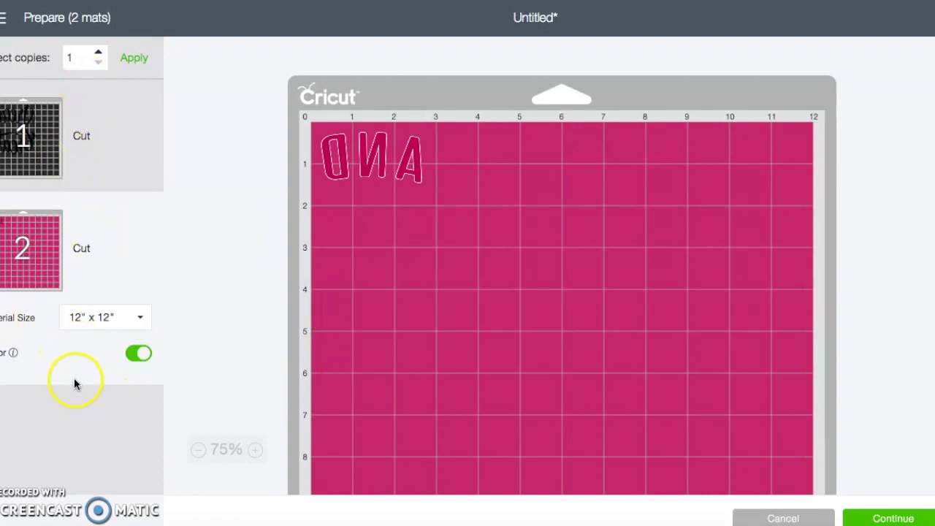
pyautogui.click(87, 162)
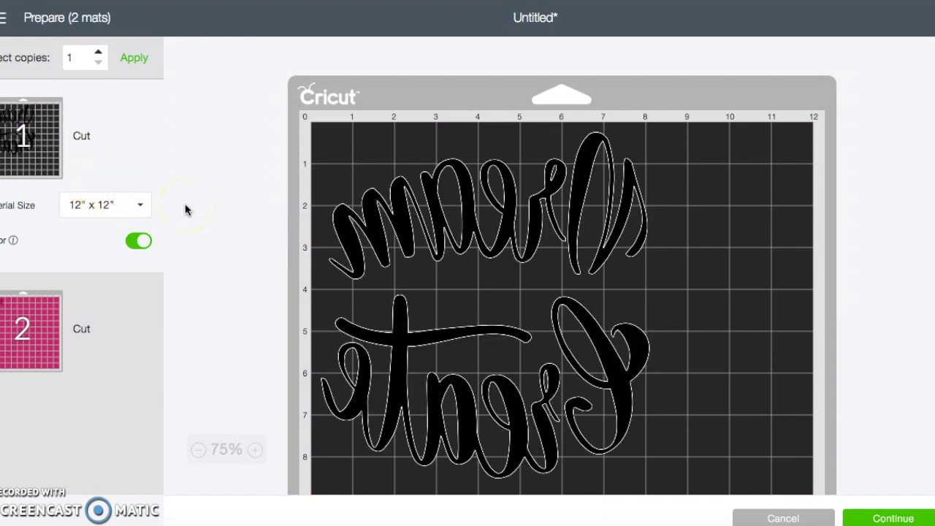
pyautogui.scroll(-3, 521, 298)
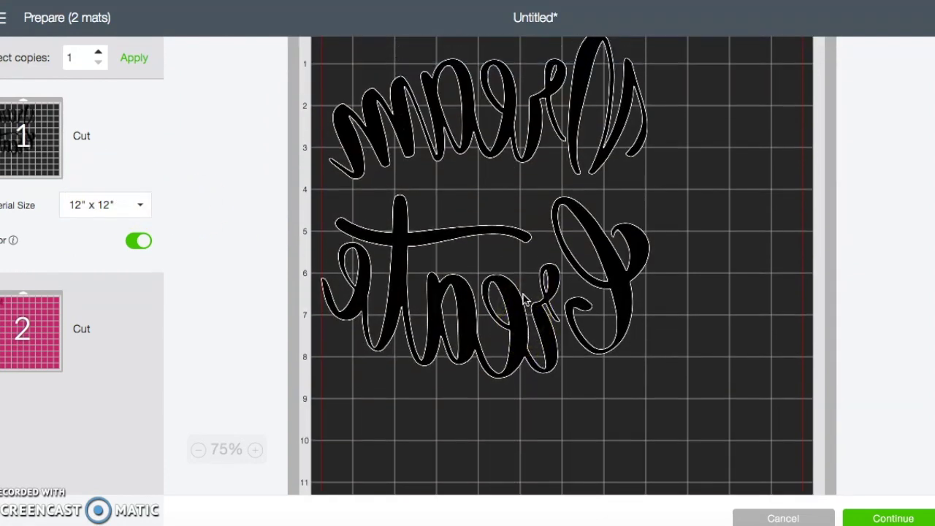
pyautogui.scroll(2, 523, 298)
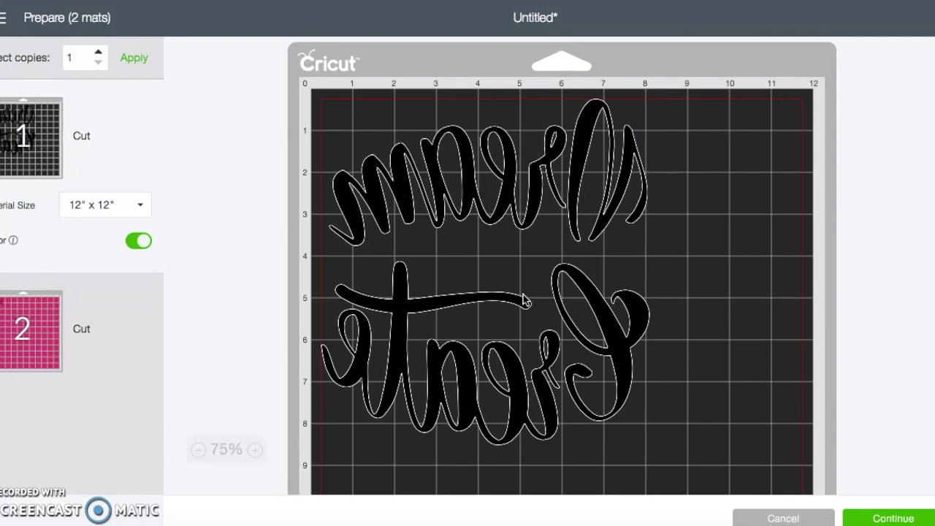
pyautogui.click(473, 196)
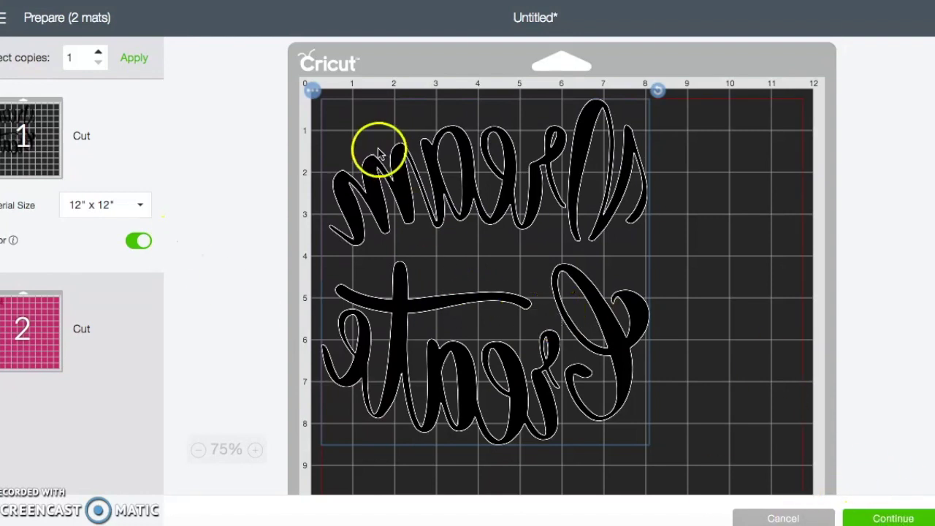
pyautogui.click(312, 92)
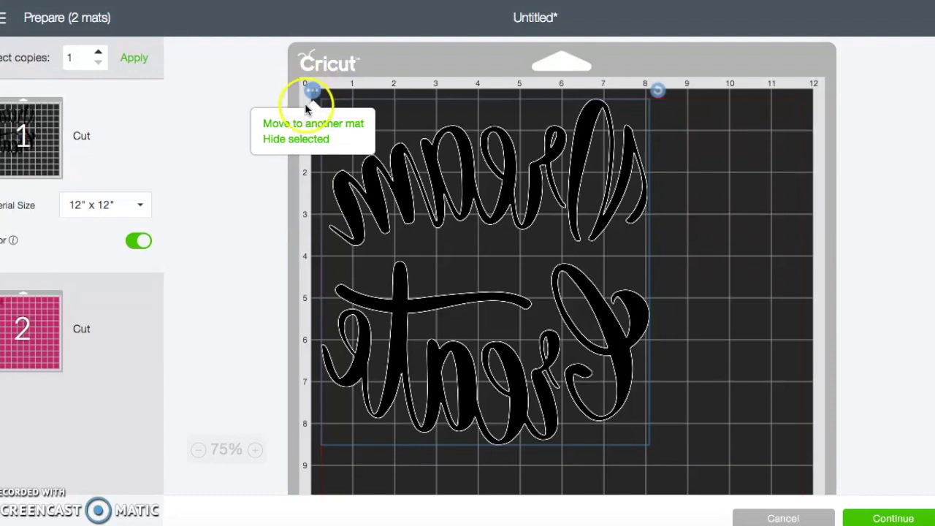
pyautogui.click(314, 131)
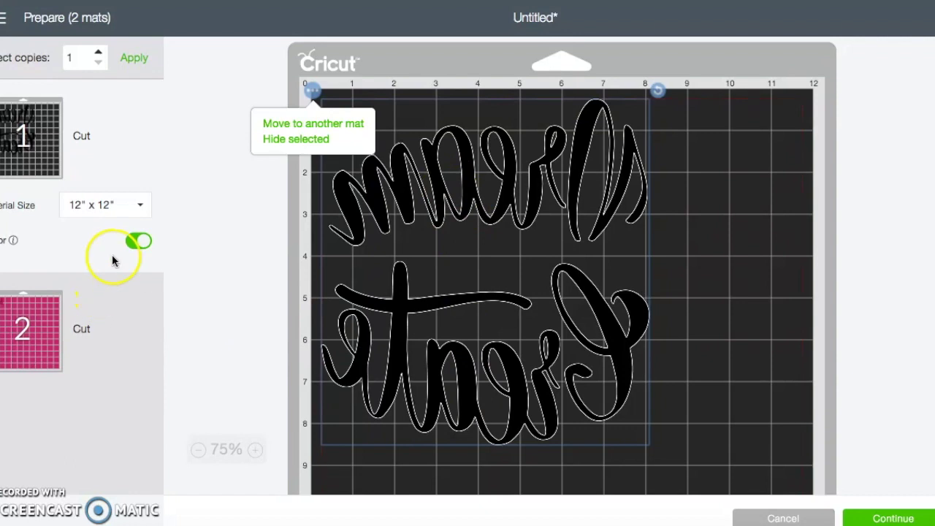
pyautogui.click(288, 137)
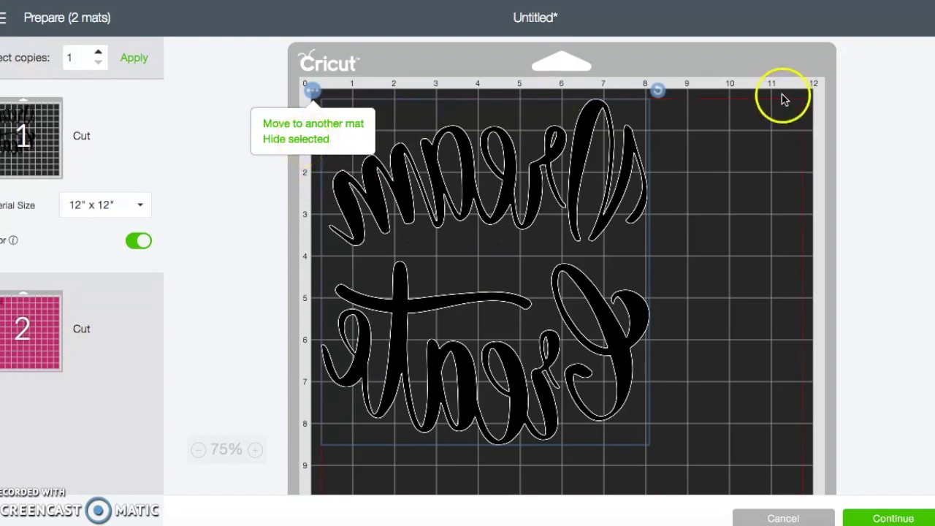
pyautogui.moveTo(660, 94); pyautogui.dragTo(643, 111)
pyautogui.click(605, 311)
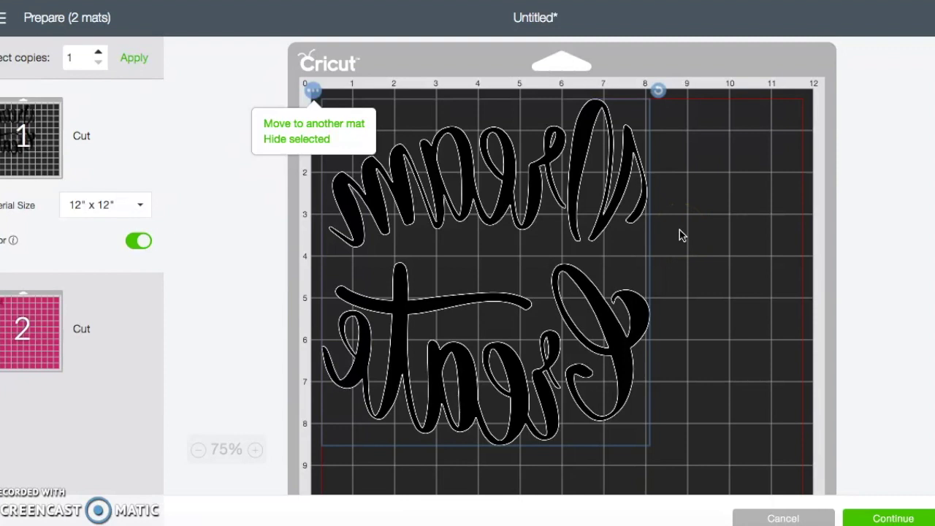
pyautogui.moveTo(564, 271); pyautogui.dragTo(568, 249)
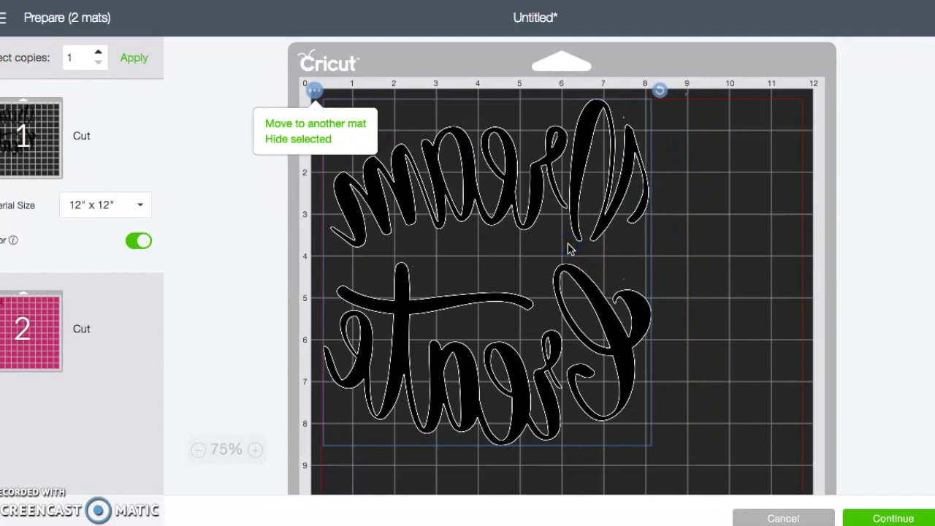
pyautogui.click(417, 307)
# Continue to the Make screen and set the first mat's material to Iron-On.
pyautogui.click(910, 519)
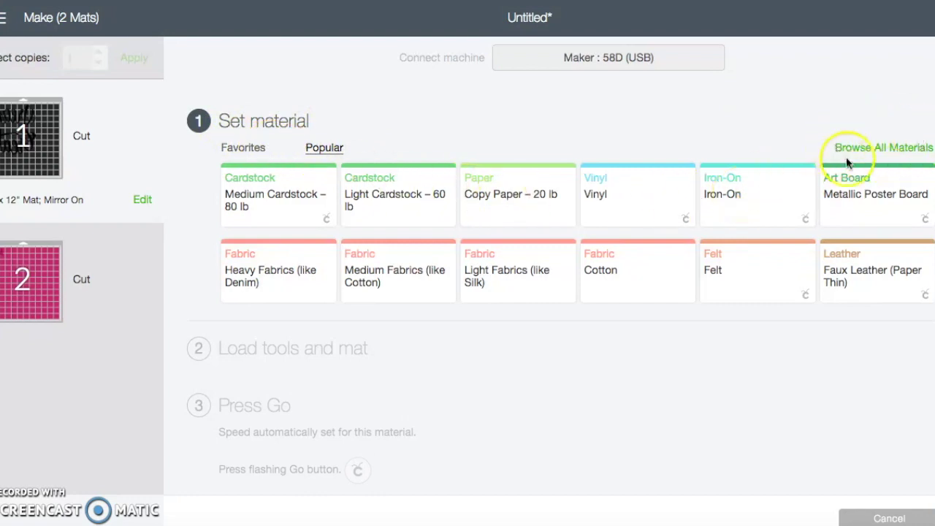
pyautogui.click(867, 149)
pyautogui.click(875, 150)
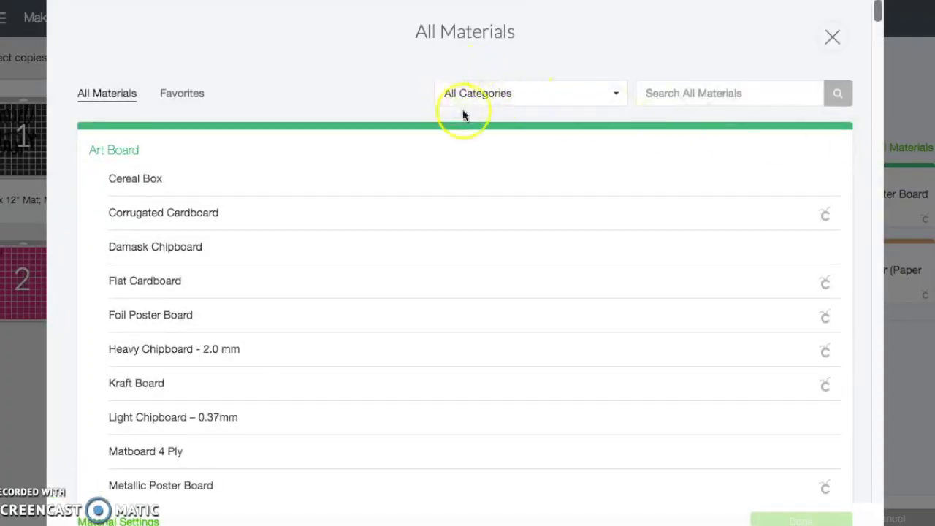
pyautogui.click(615, 101)
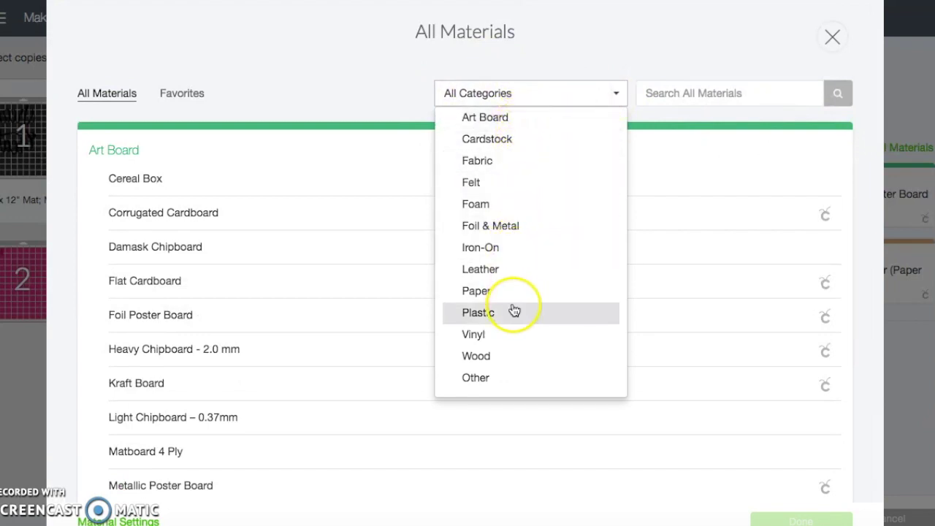
pyautogui.click(502, 249)
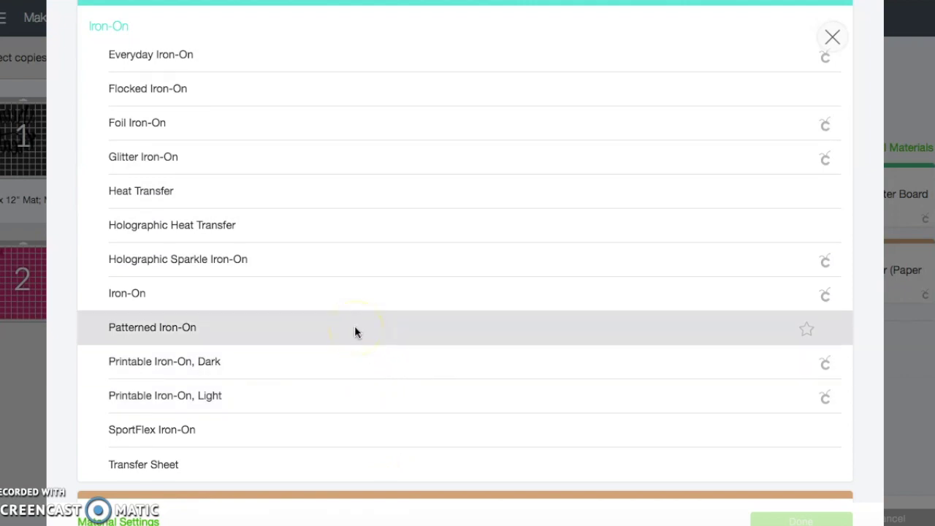
pyautogui.click(348, 300)
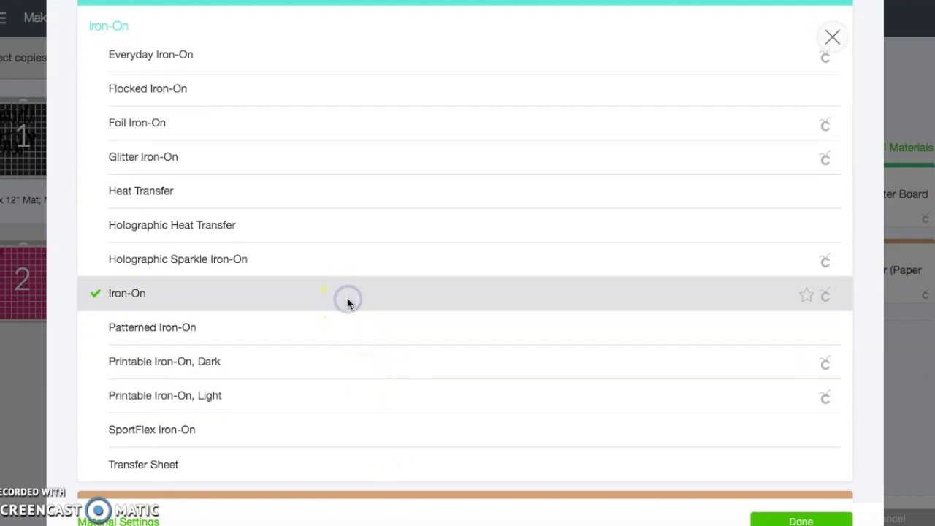
pyautogui.click(801, 520)
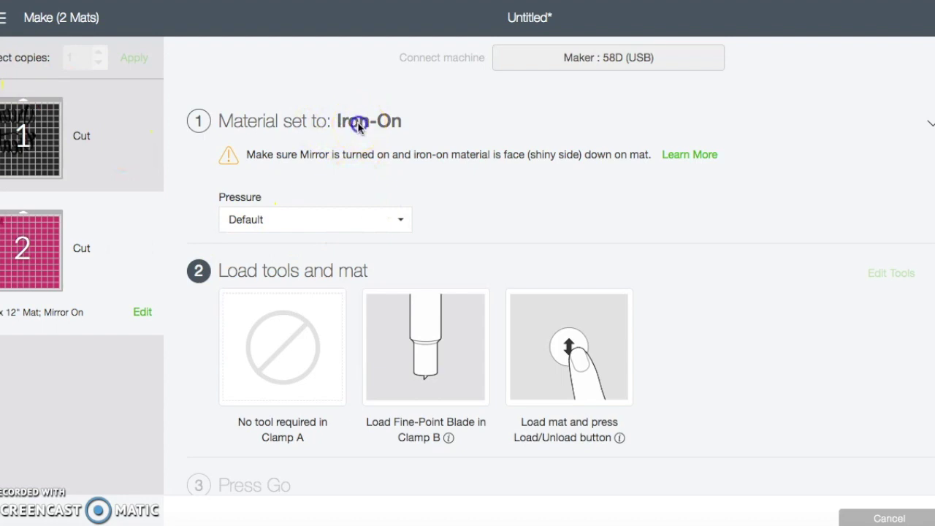
# Set the pink AND mat's material to Glitter Iron-On.
pyautogui.click(369, 127)
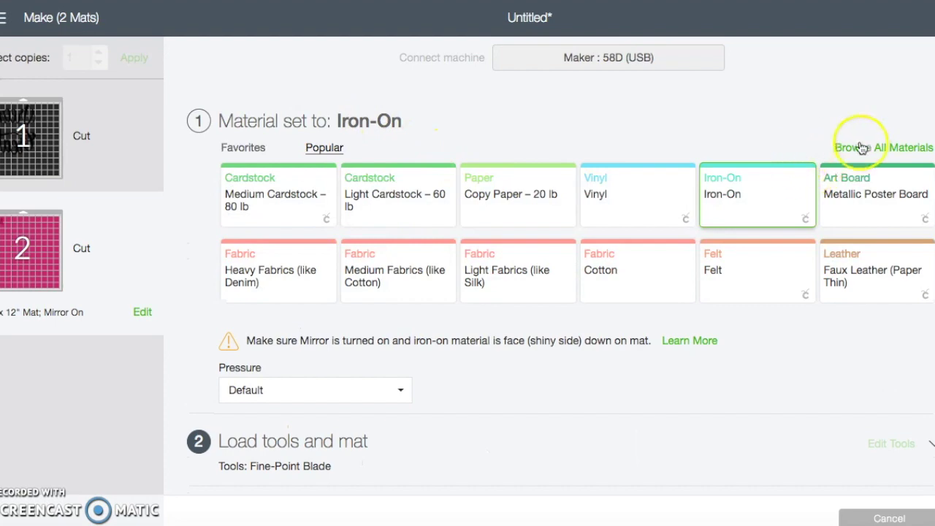
pyautogui.click(860, 148)
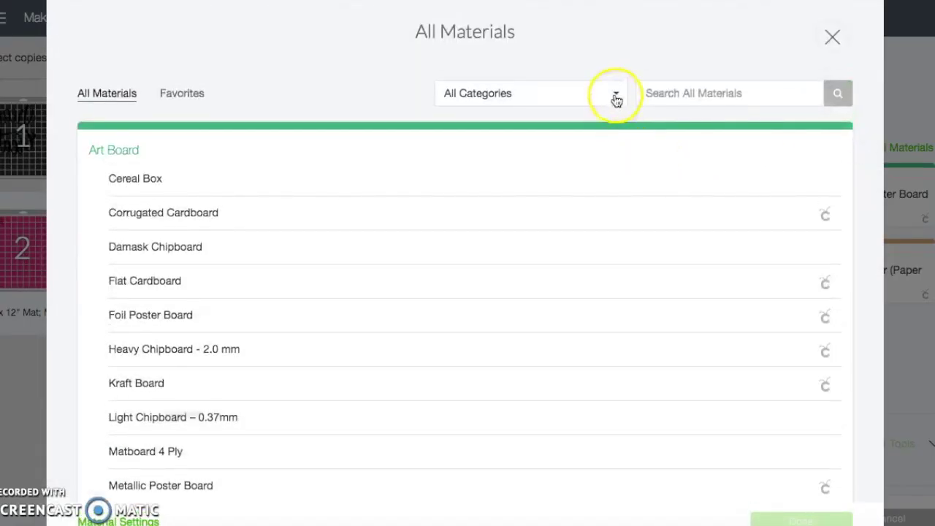
pyautogui.click(618, 99)
pyautogui.click(563, 244)
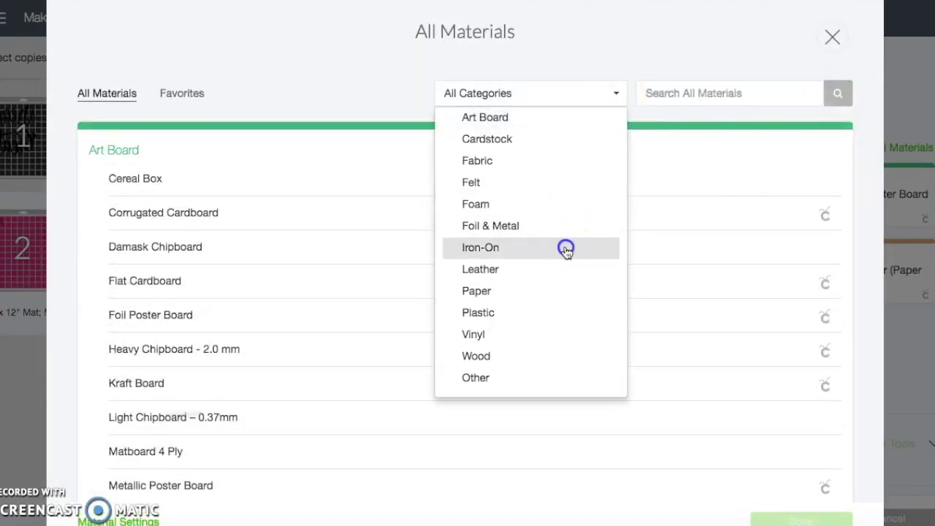
pyautogui.click(353, 158)
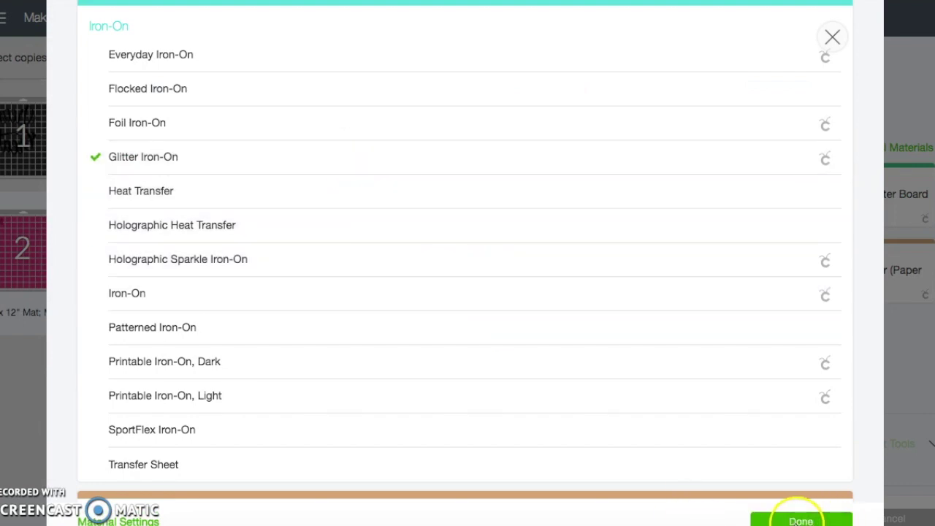
pyautogui.click(797, 520)
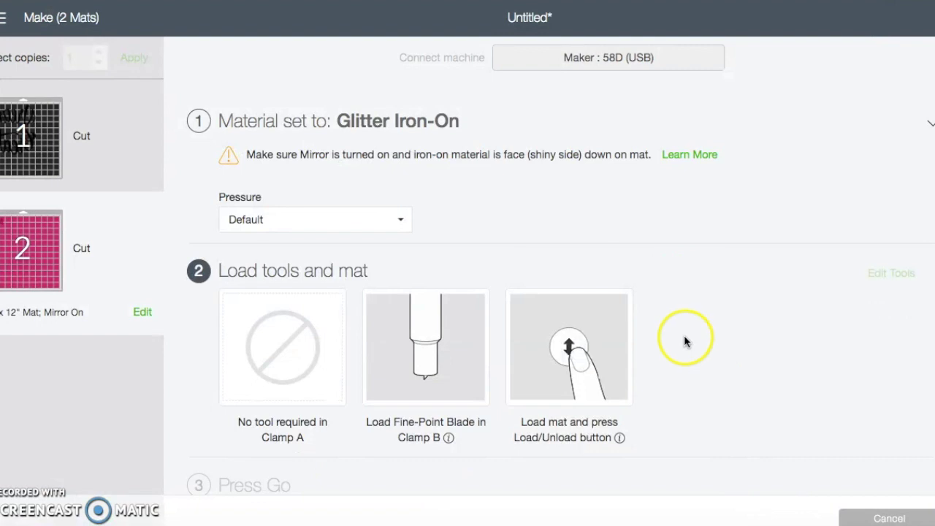
pyautogui.click(302, 217)
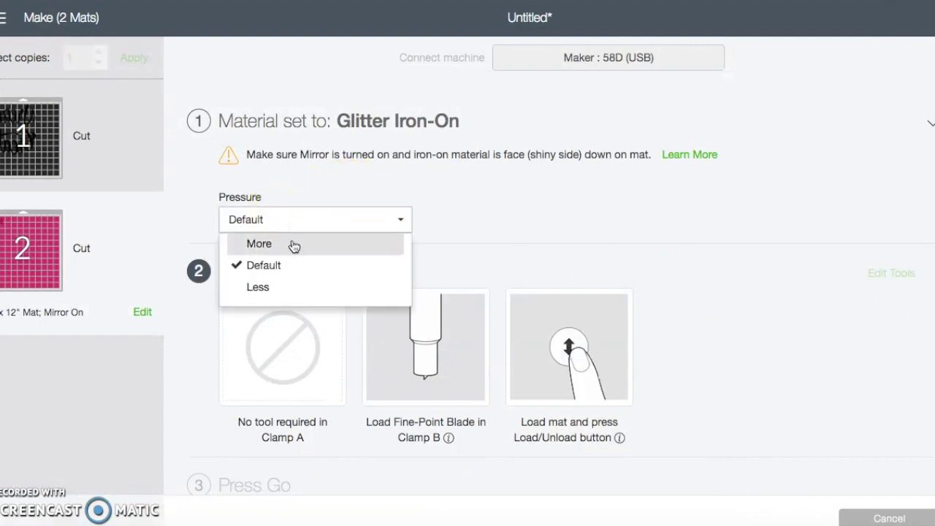
# Raise the cut pressure to More.
pyautogui.click(293, 244)
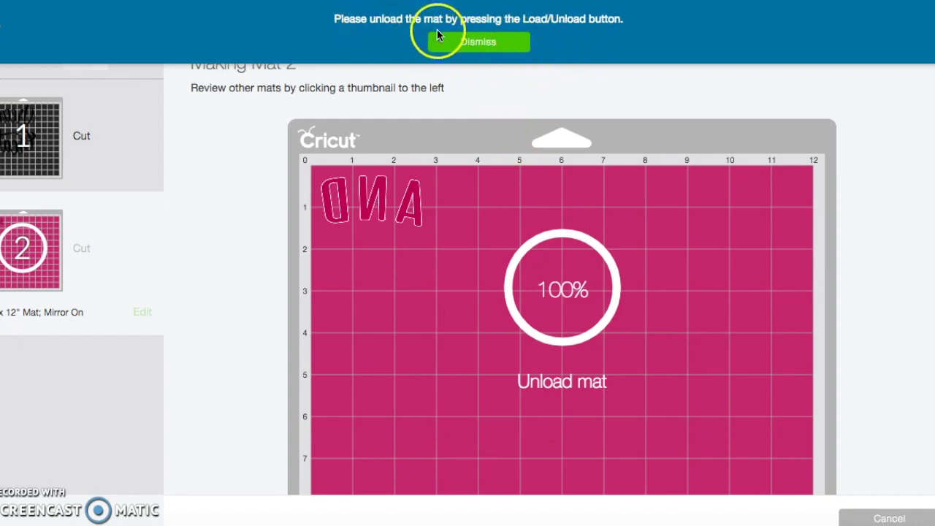
# Dismiss the unload-mat banner and finish the cut, returning to the Dream and Create canvas.
pyautogui.click(481, 46)
pyautogui.click(480, 44)
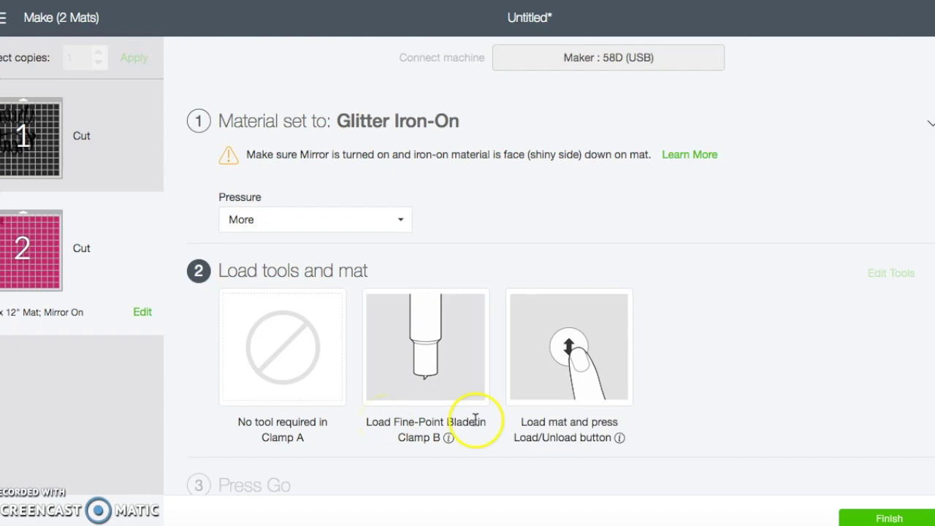
pyautogui.click(885, 518)
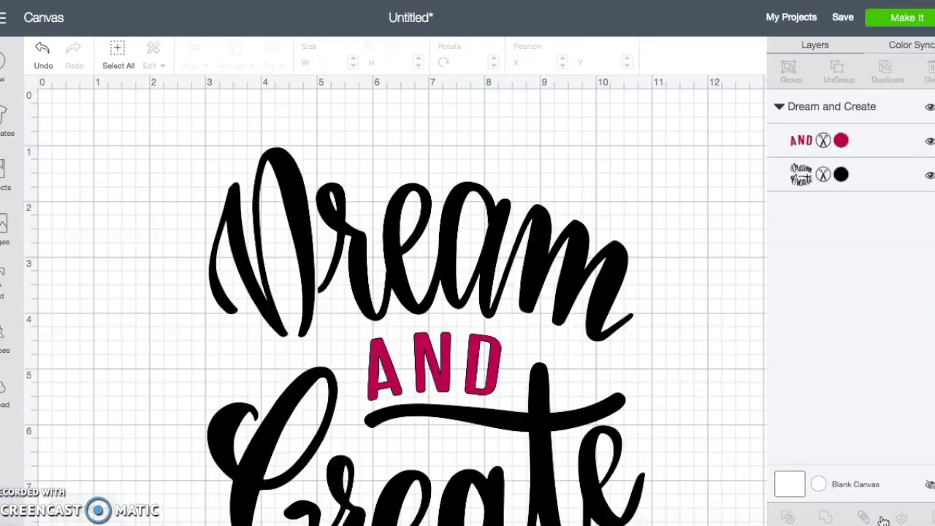